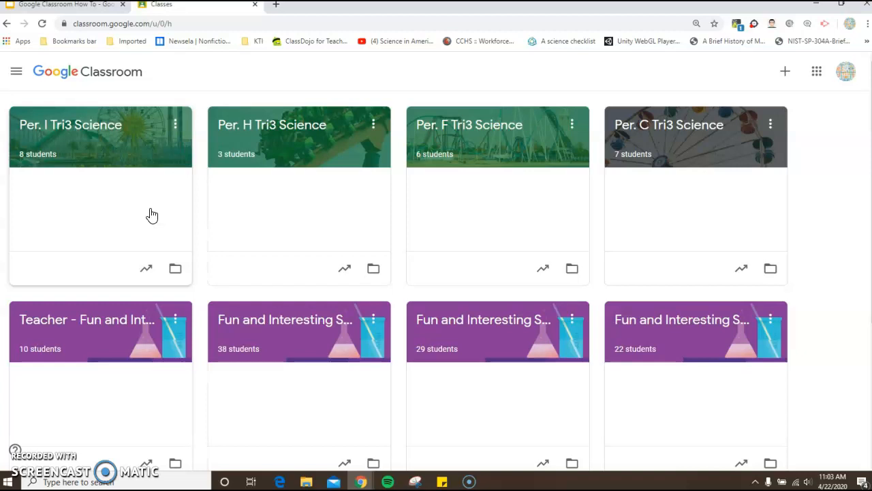
# Step: Create a new class named Tri3 Practice
pyautogui.scroll(-3, 152, 216)
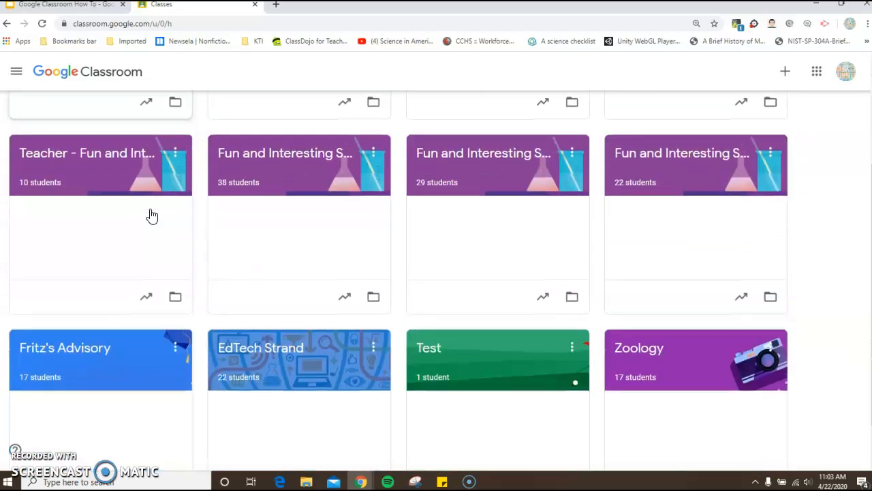
pyautogui.scroll(3, 149, 216)
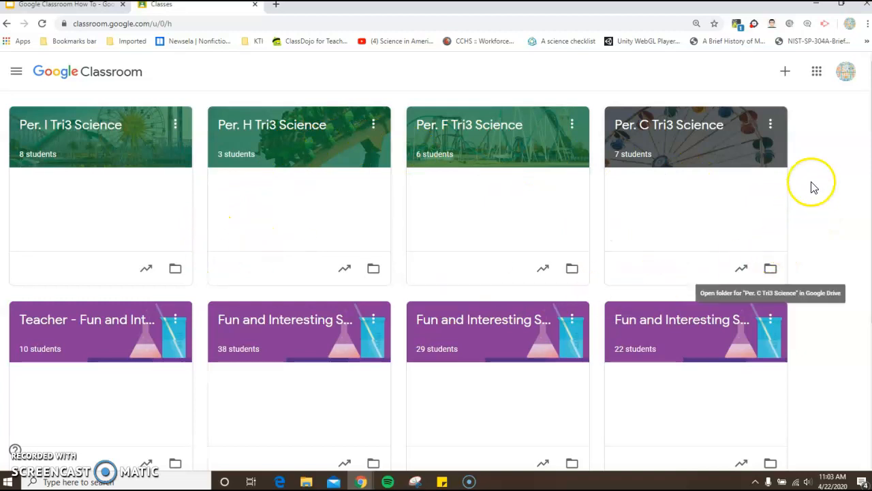
pyautogui.click(786, 73)
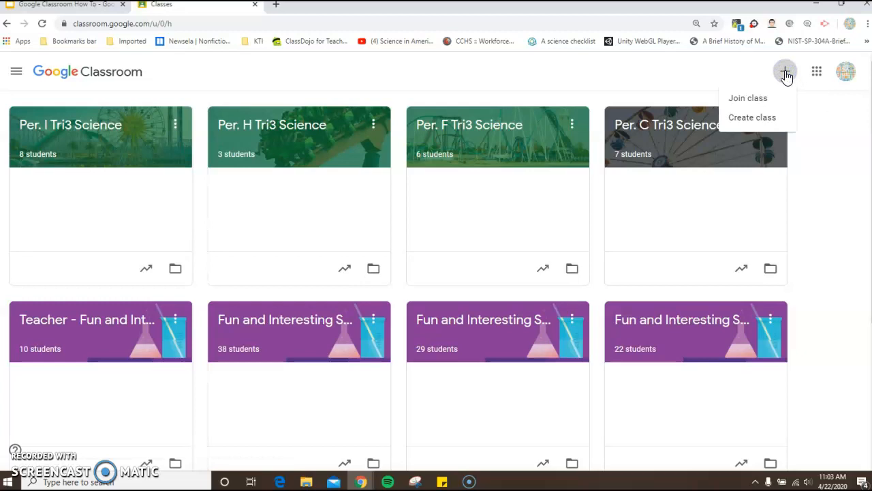
pyautogui.click(757, 117)
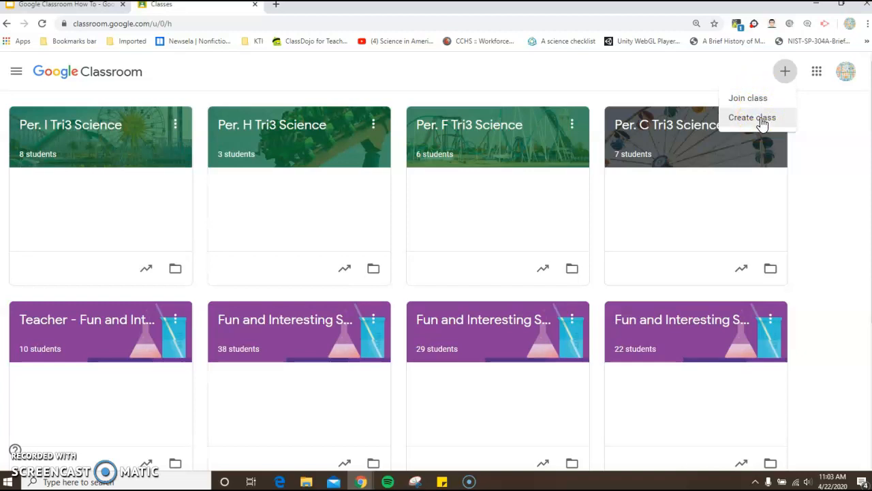
pyautogui.click(761, 120)
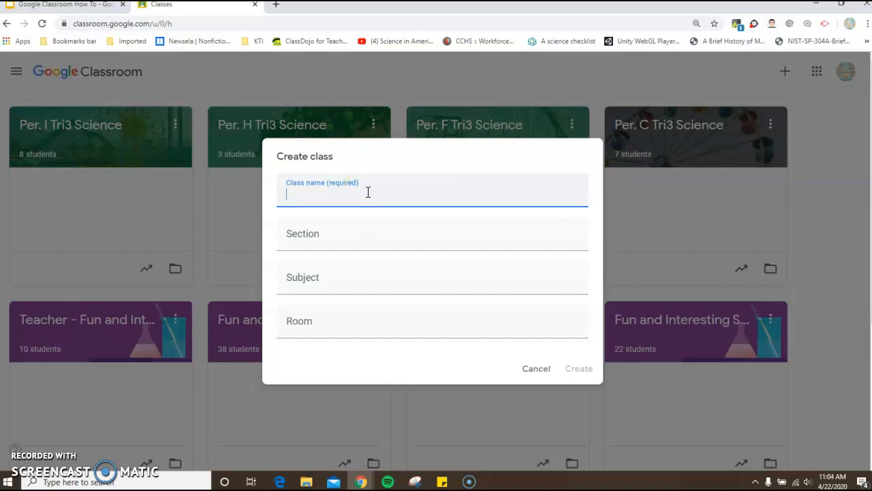
pyautogui.write('Tri3 Practice')
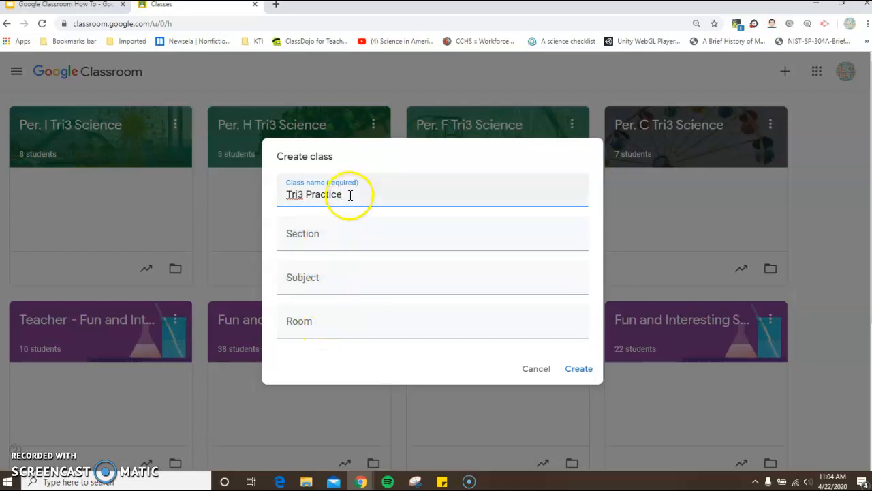
pyautogui.click(582, 371)
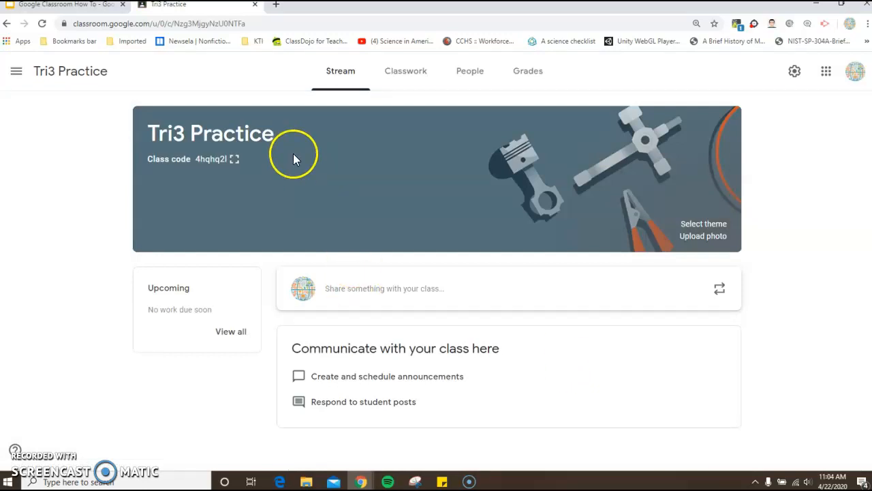
# Step: Set the class theme to the purple chemistry glassware image from the Math & Science gallery
pyautogui.click(705, 224)
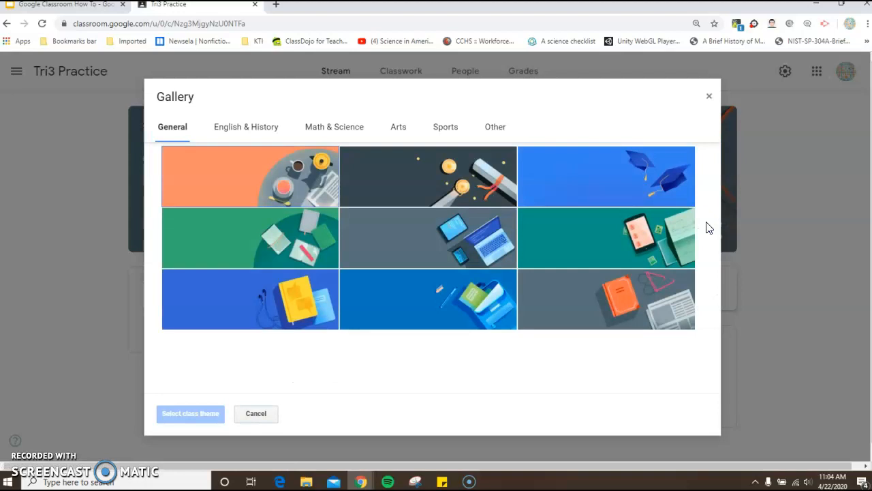
pyautogui.click(333, 132)
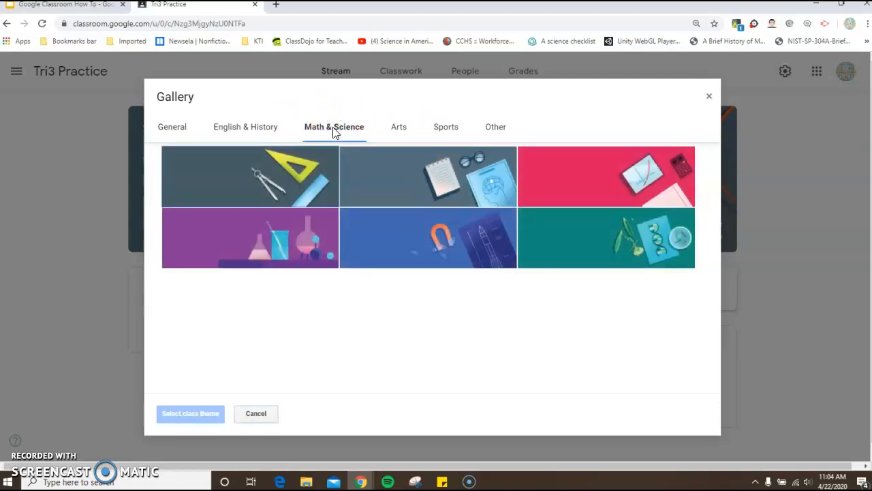
pyautogui.click(570, 237)
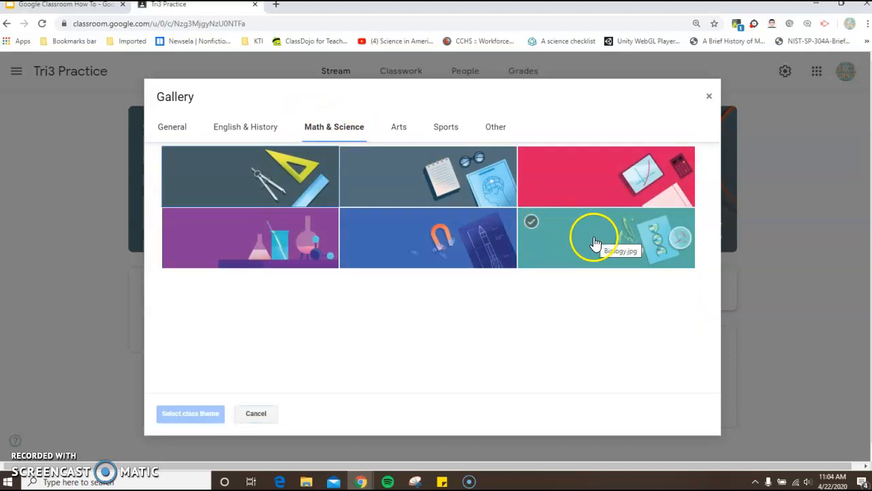
pyautogui.click(259, 243)
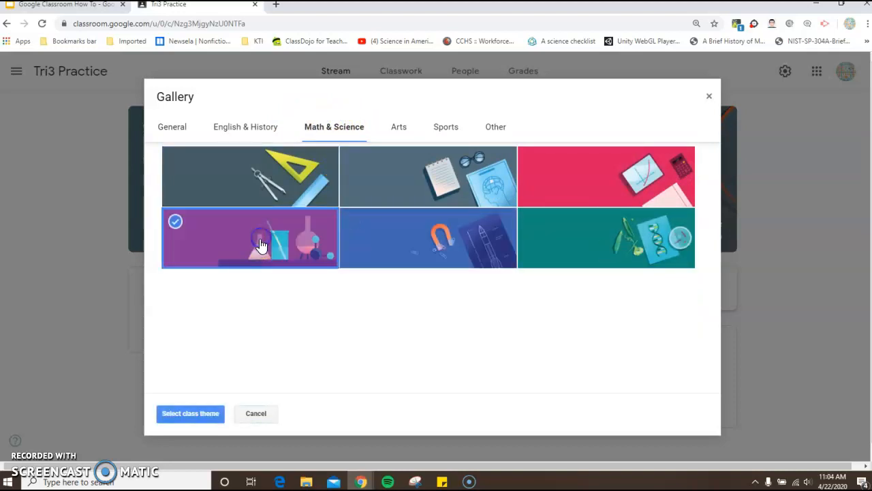
pyautogui.click(197, 414)
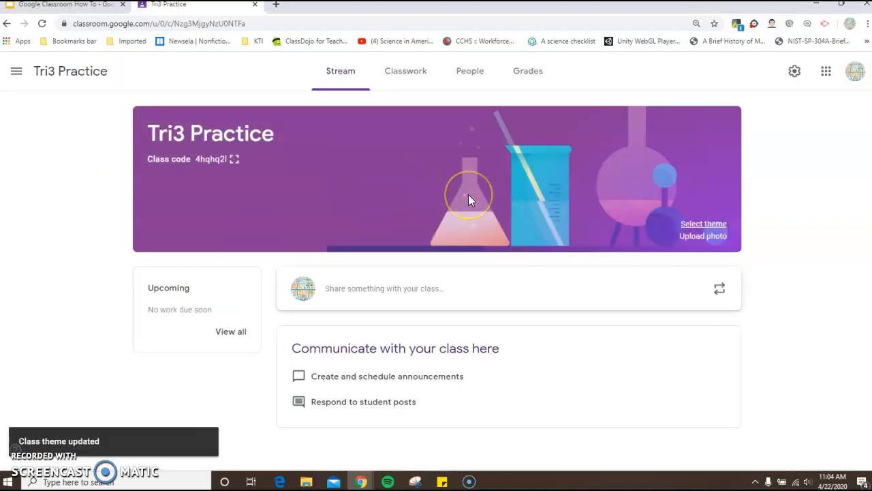
# Step: Try the photo 4899_happily_ever_after_horiz_listing from the GAME folder as class header, cropping it around the castle, and cancel without applying it
pyautogui.click(700, 236)
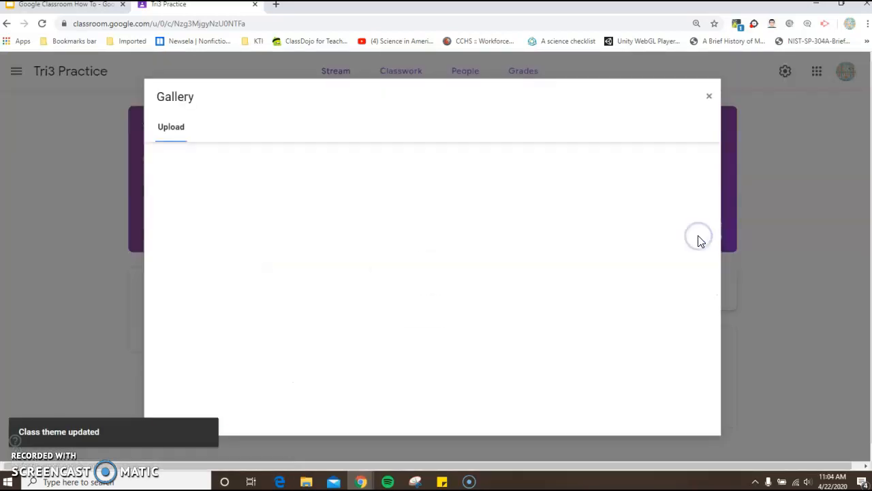
pyautogui.click(441, 323)
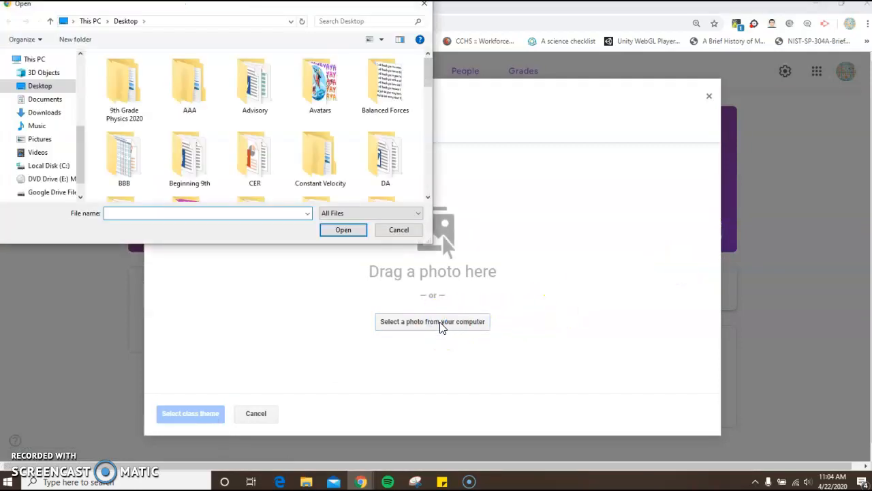
pyautogui.scroll(-2, 265, 127)
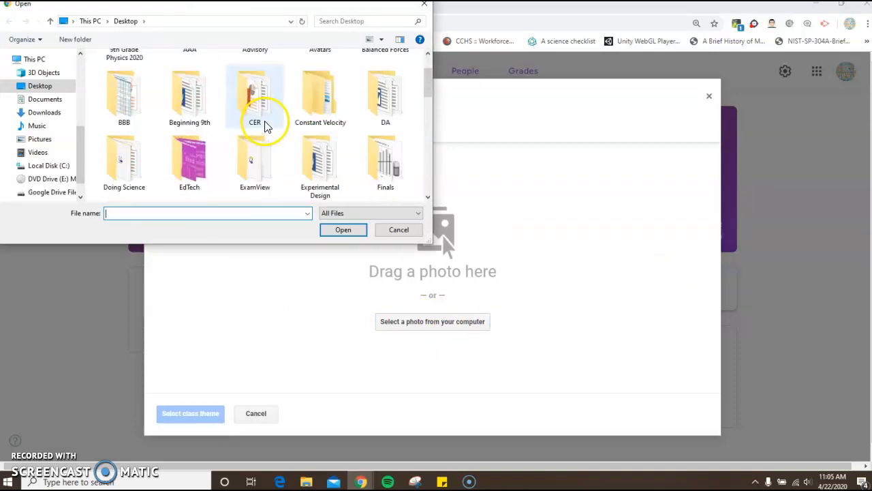
pyautogui.doubleClick(252, 160)
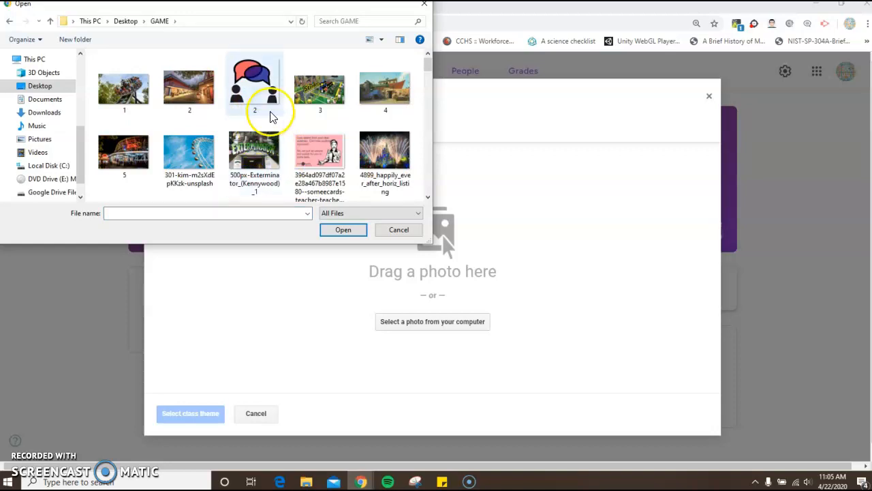
pyautogui.click(386, 147)
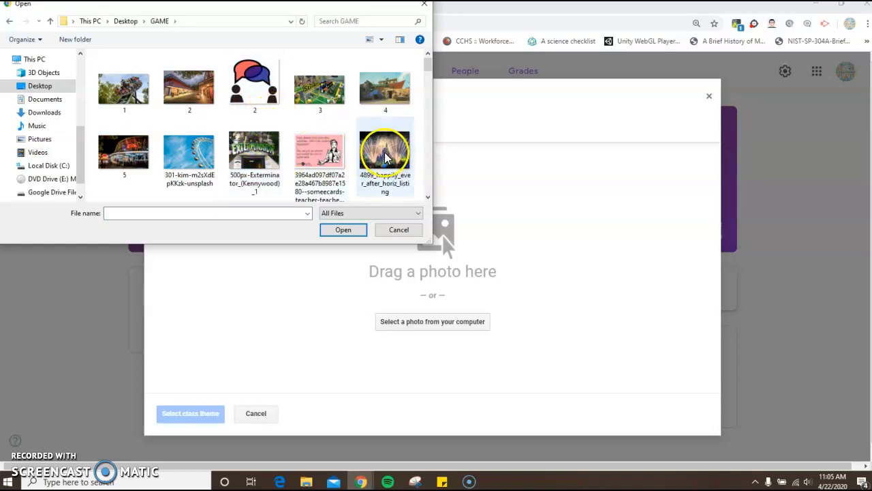
pyautogui.click(342, 232)
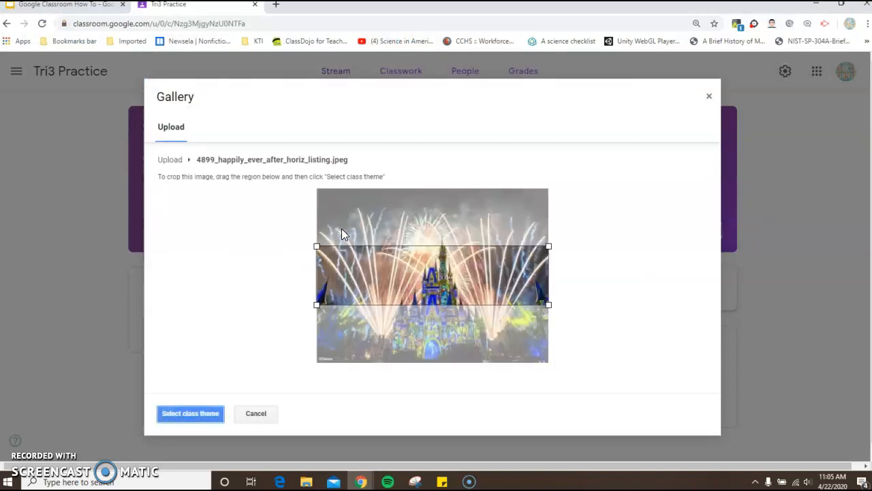
pyautogui.moveTo(316, 246); pyautogui.dragTo(323, 225)
pyautogui.moveTo(376, 279); pyautogui.dragTo(375, 311)
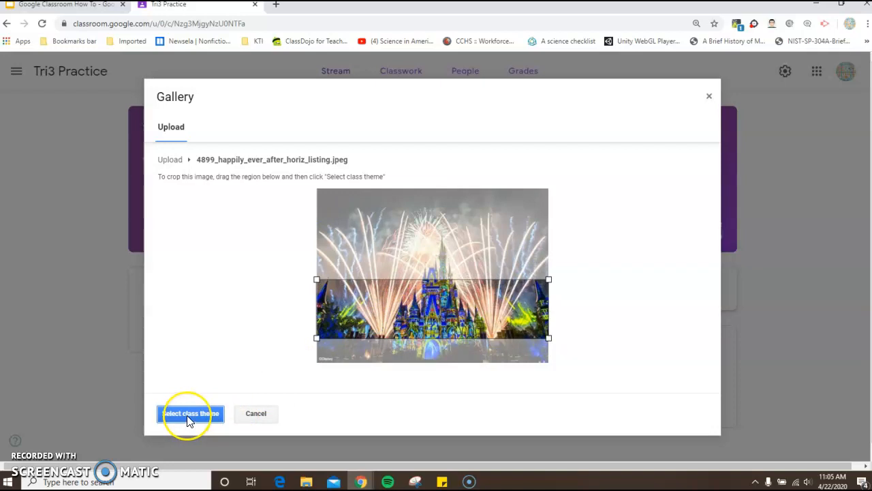
pyautogui.click(259, 414)
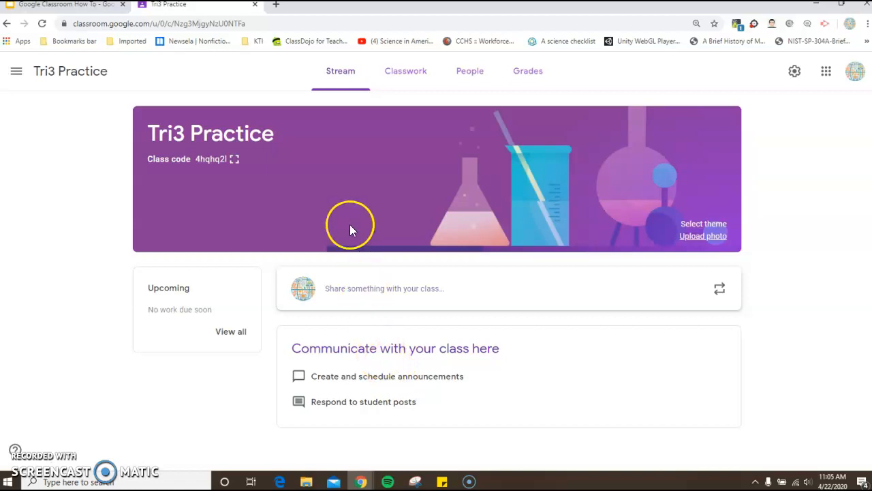
# Step: Look at the Classwork page, and invite a co-teacher to the class from the People page
pyautogui.click(405, 74)
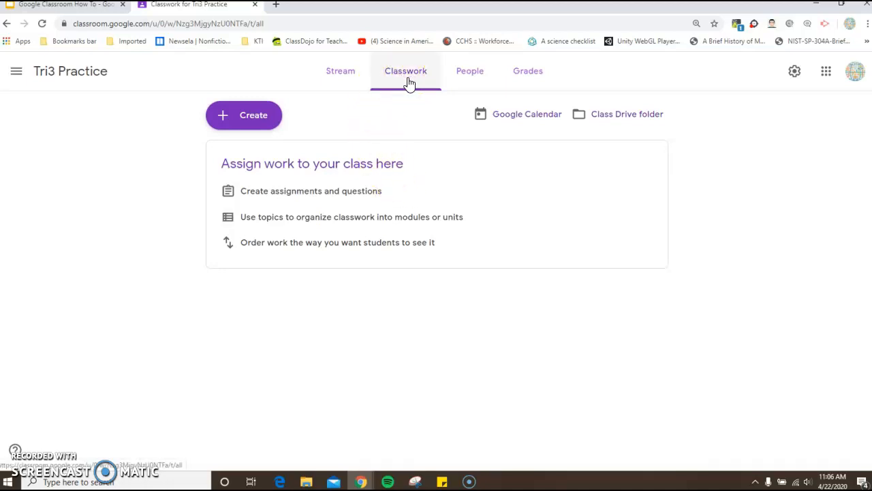
pyautogui.click(471, 76)
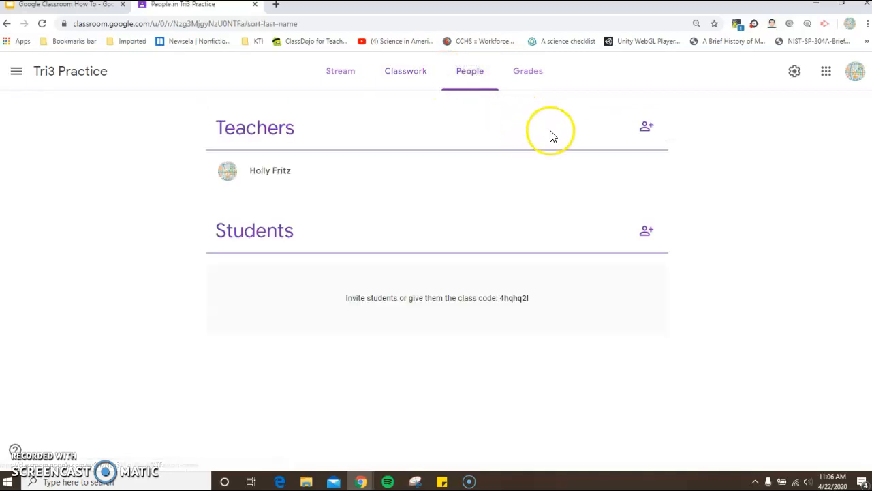
pyautogui.click(646, 131)
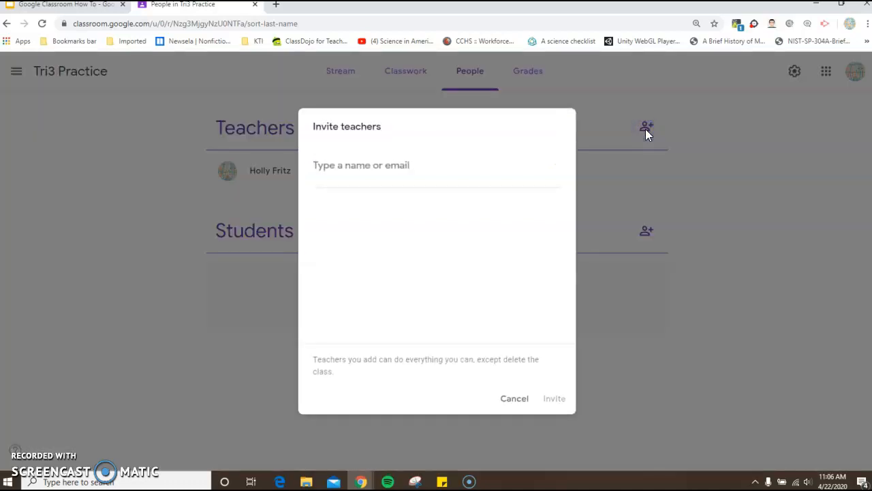
pyautogui.write('papp')
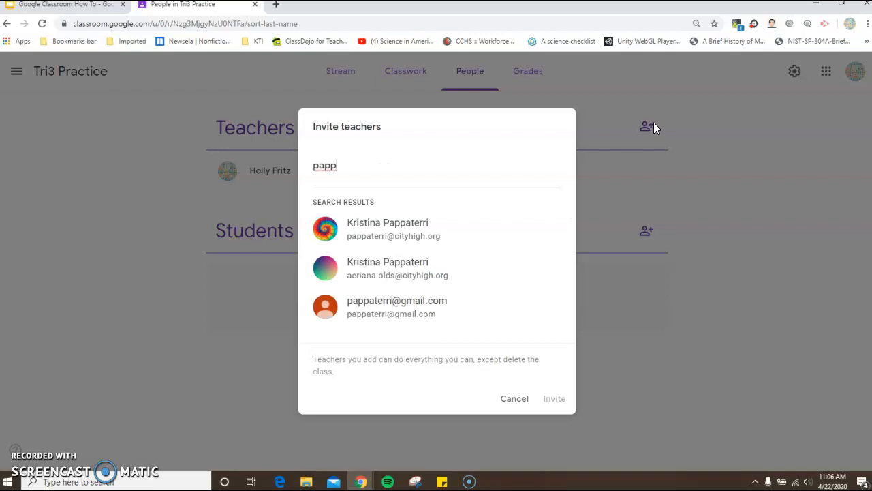
pyautogui.click(371, 232)
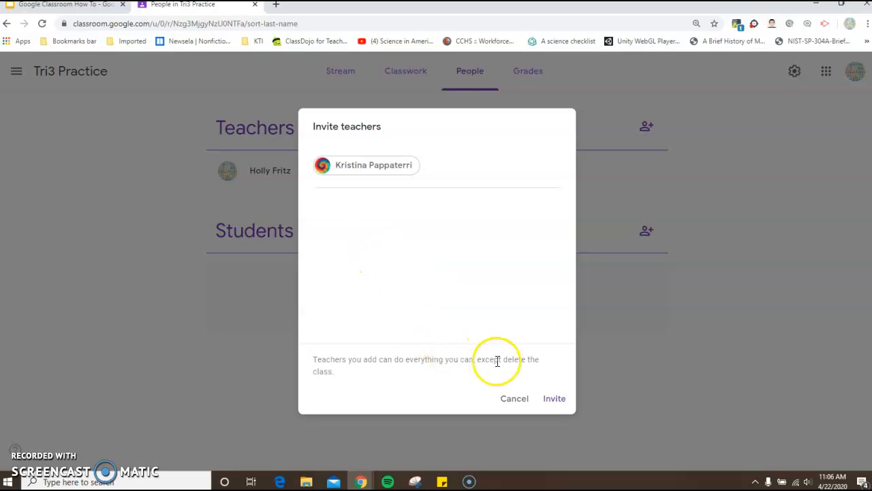
pyautogui.click(554, 399)
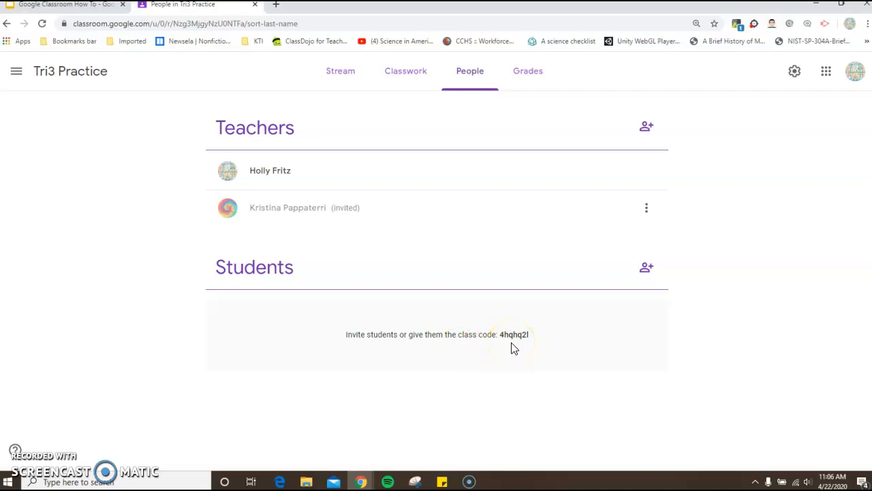
# Step: Invite two students to the class by searching for their names
pyautogui.click(646, 269)
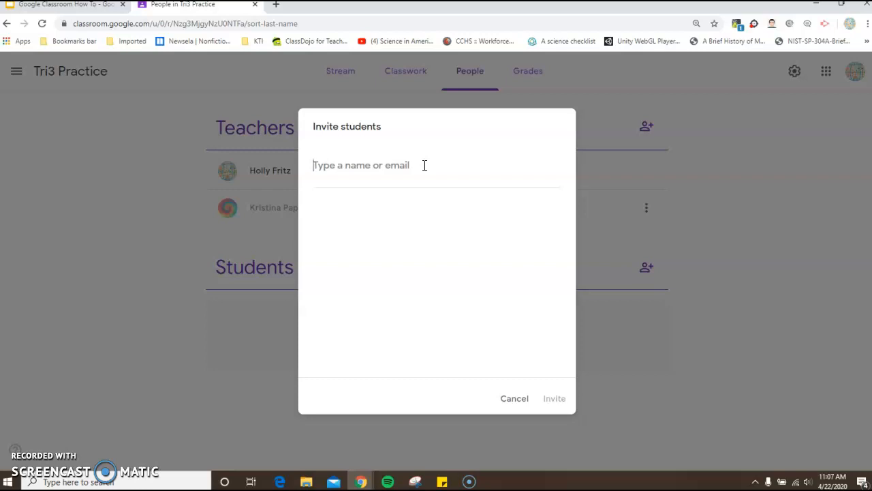
pyautogui.write('skor')
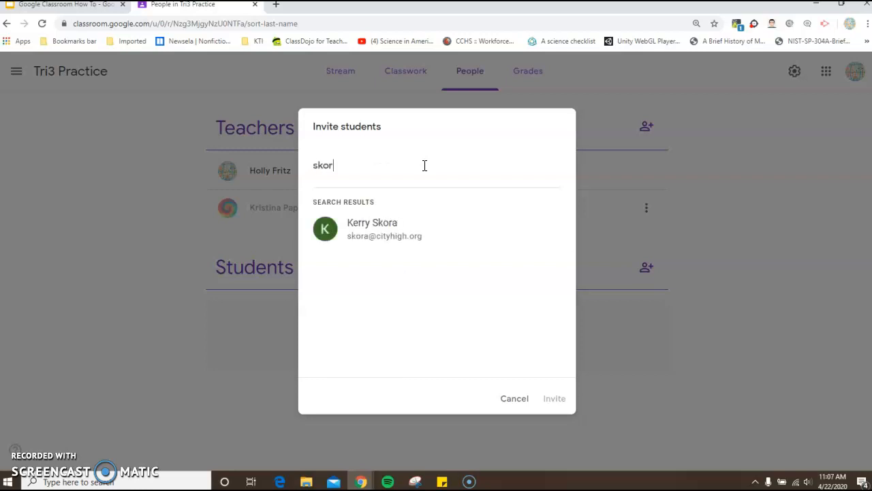
pyautogui.click(377, 234)
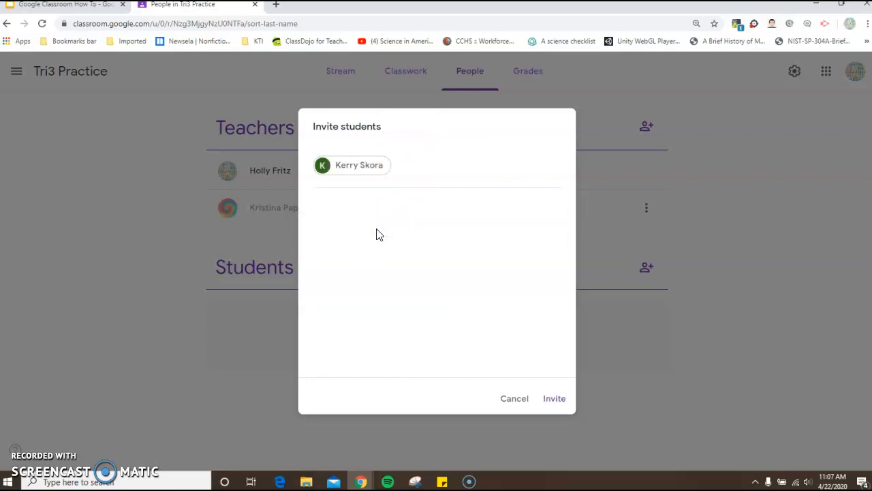
pyautogui.write('sed')
pyautogui.click(375, 219)
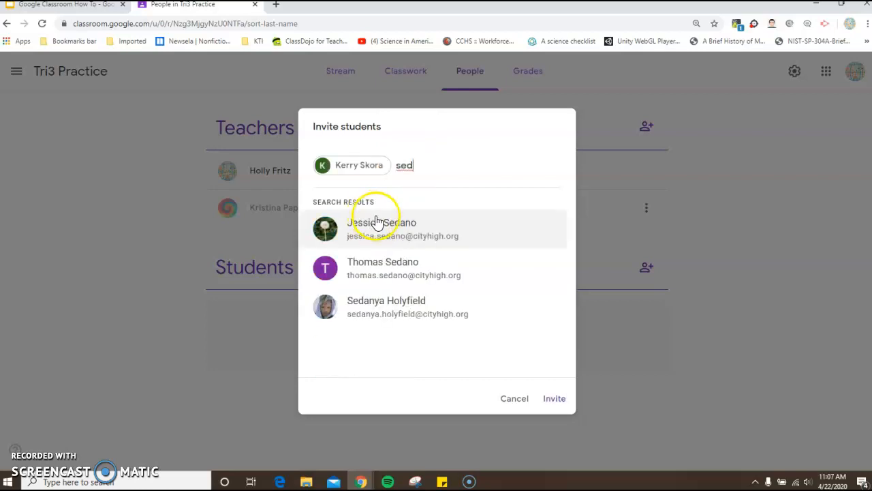
pyautogui.press('BackSpace')
pyautogui.write('id')
pyautogui.click(382, 232)
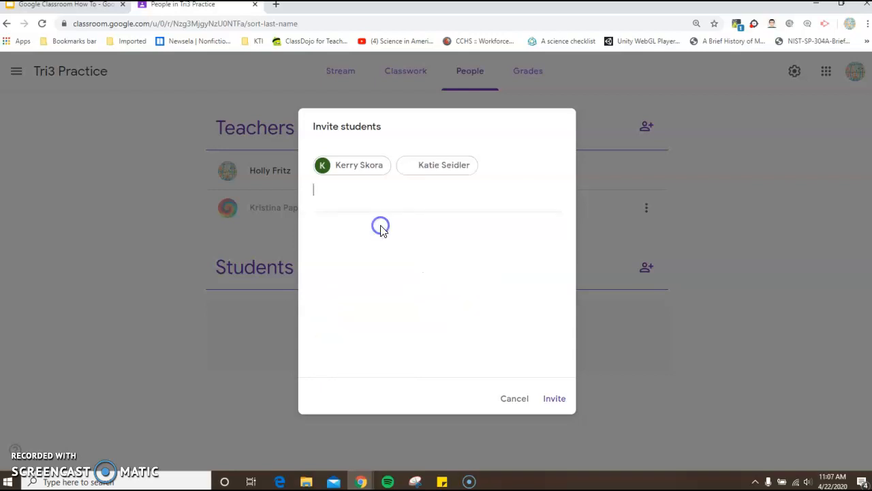
pyautogui.click(377, 235)
pyautogui.click(554, 400)
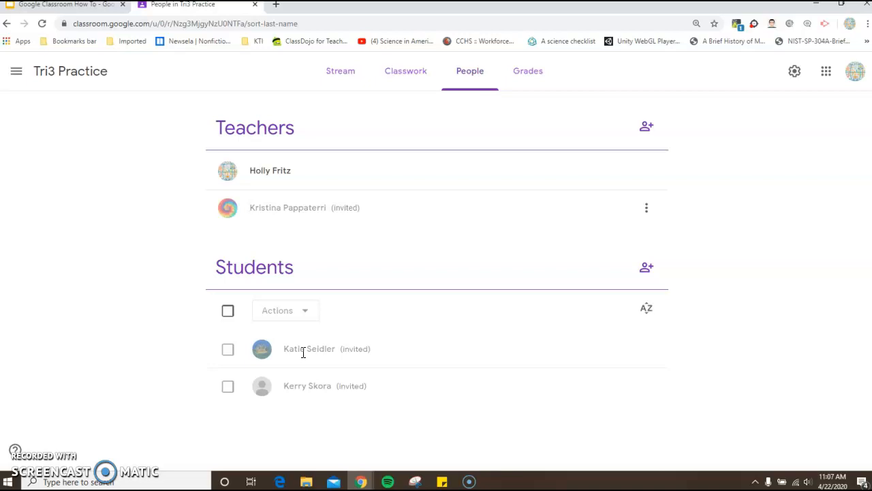
# Step: View the class's Grades page and return to the class stream
pyautogui.click(531, 72)
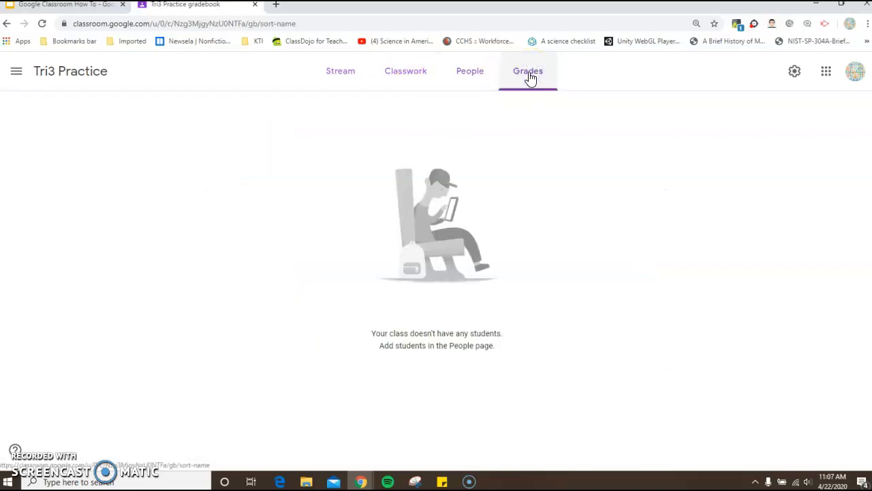
pyautogui.click(530, 79)
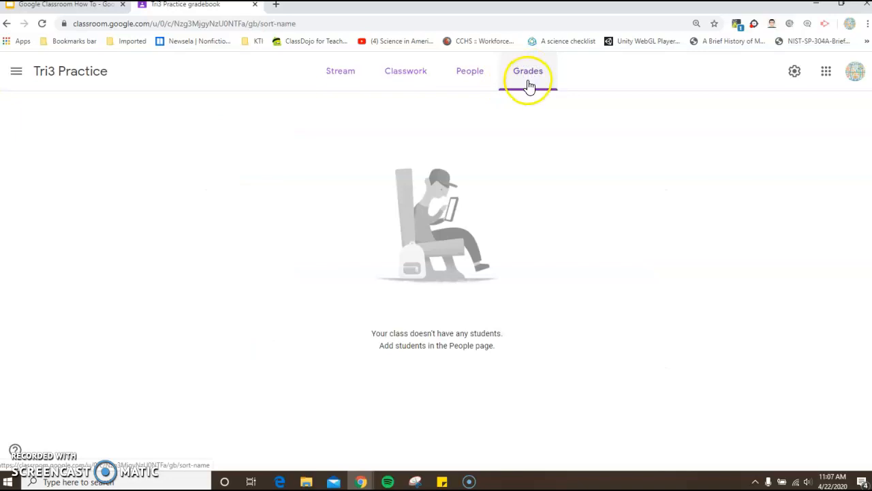
pyautogui.click(342, 77)
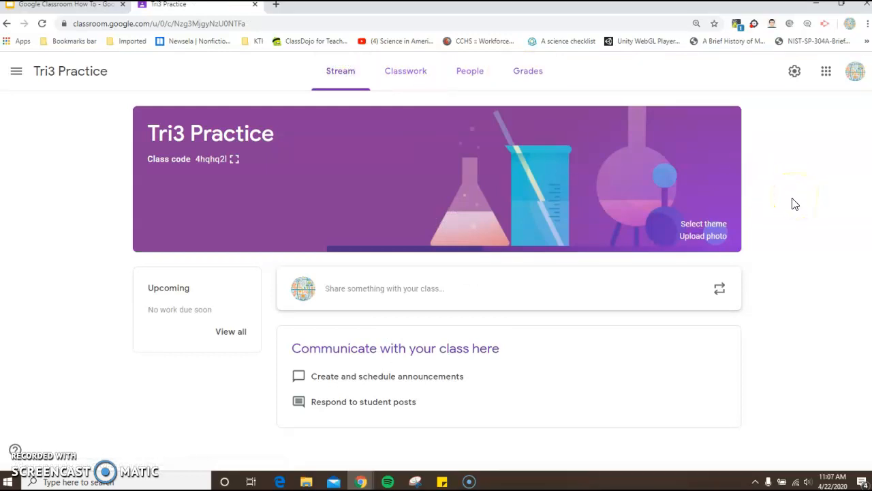
# Step: Create a new assignment on the Classwork page titled "ck-12 Notes Doc"
pyautogui.click(407, 75)
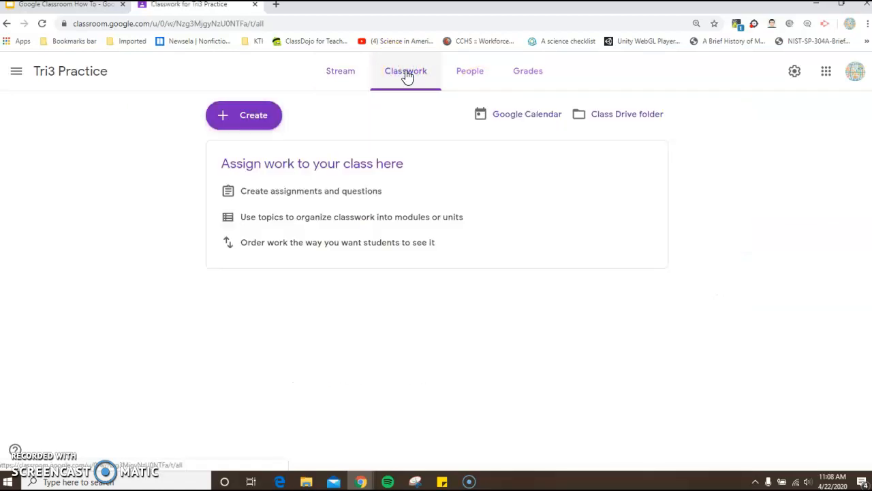
pyautogui.click(248, 124)
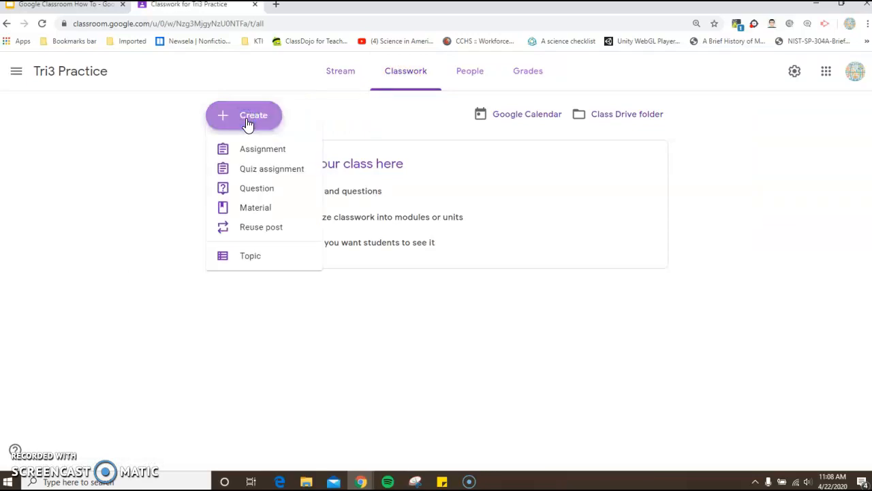
pyautogui.click(255, 148)
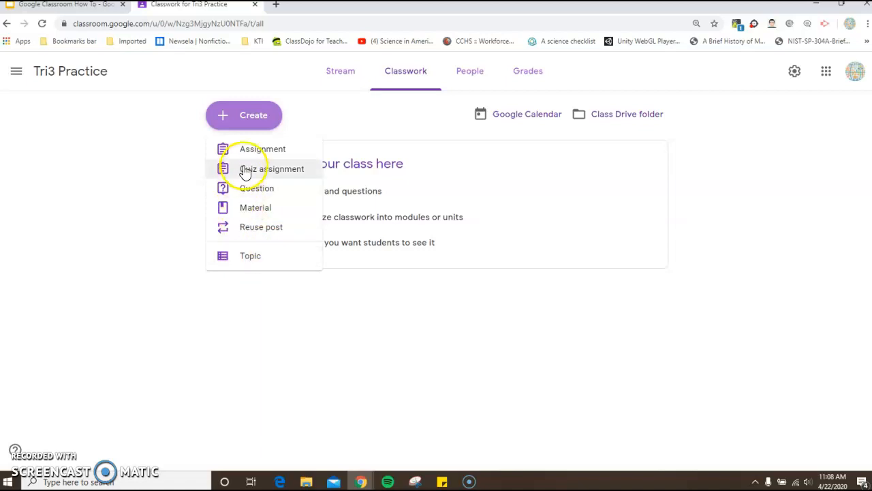
pyautogui.click(261, 152)
pyautogui.click(132, 115)
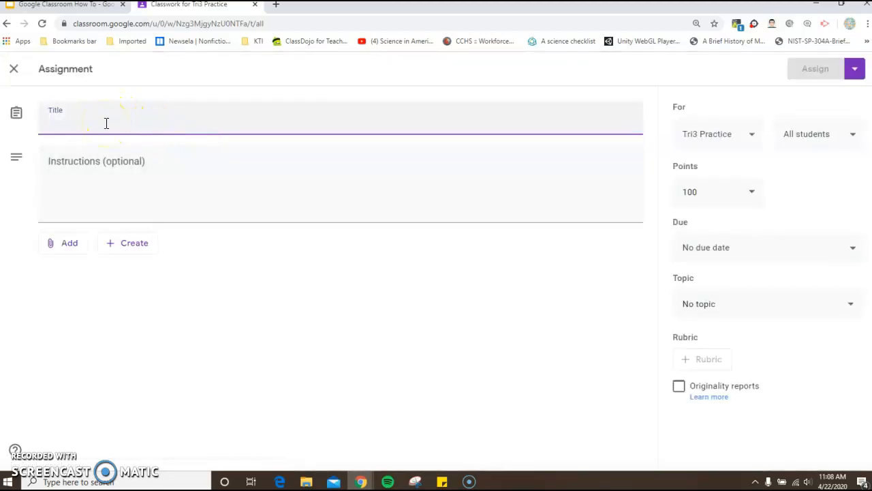
pyautogui.write('ck')
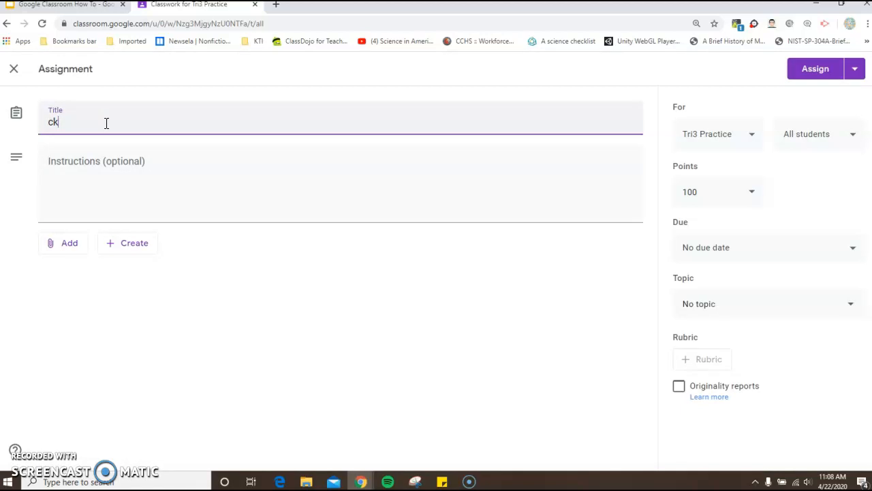
pyautogui.write('-12 Notes Doc')
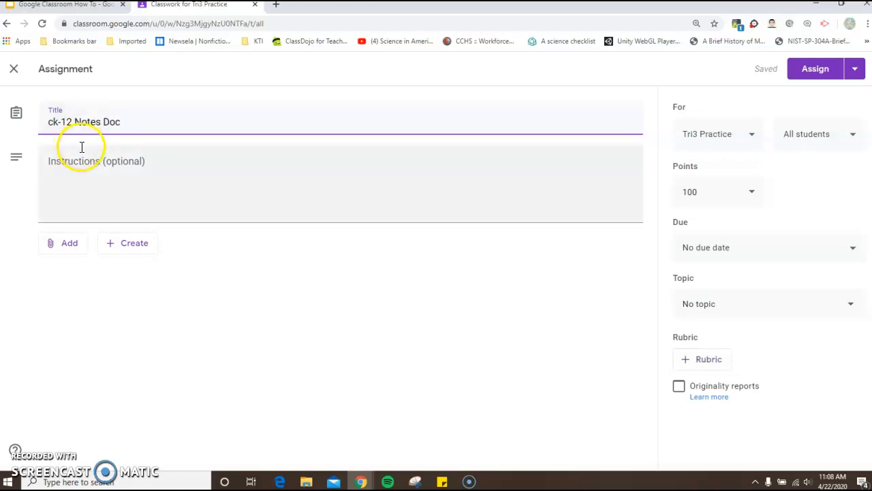
# Step: Attach the Ck-12 Notes Document from Google Drive to the assignment and set it to make a copy for each student
pyautogui.click(69, 251)
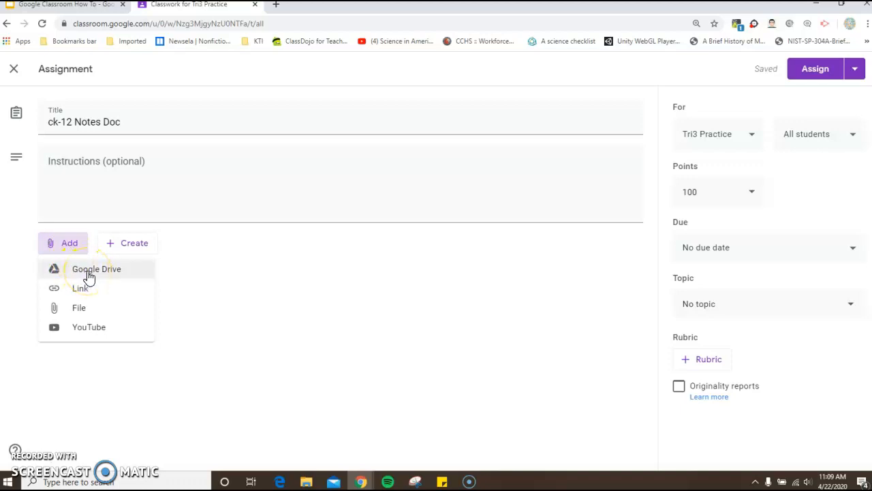
pyautogui.click(83, 295)
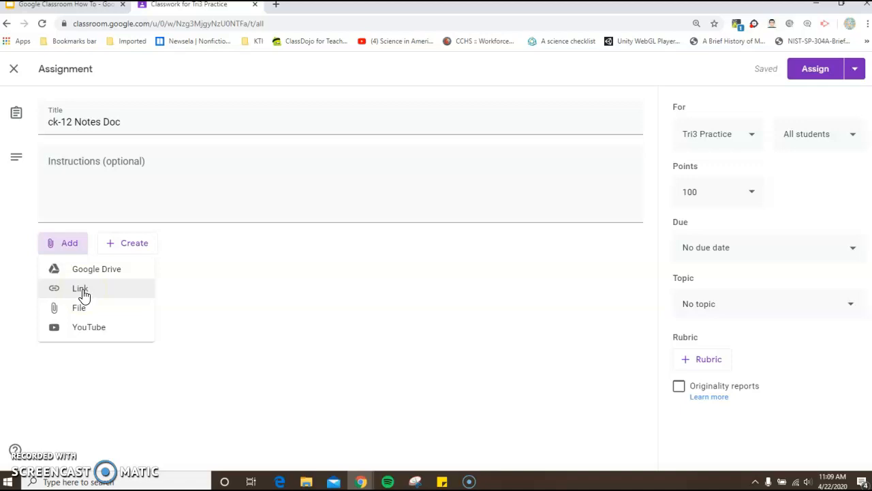
pyautogui.click(78, 311)
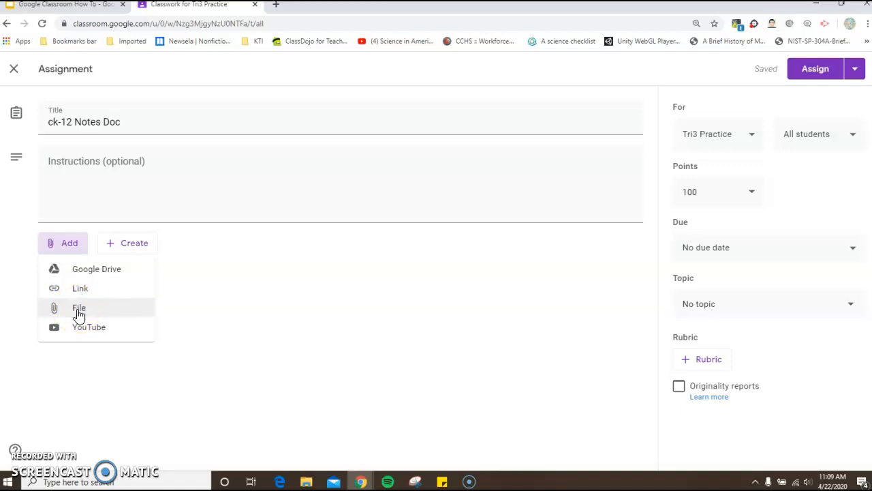
pyautogui.click(88, 331)
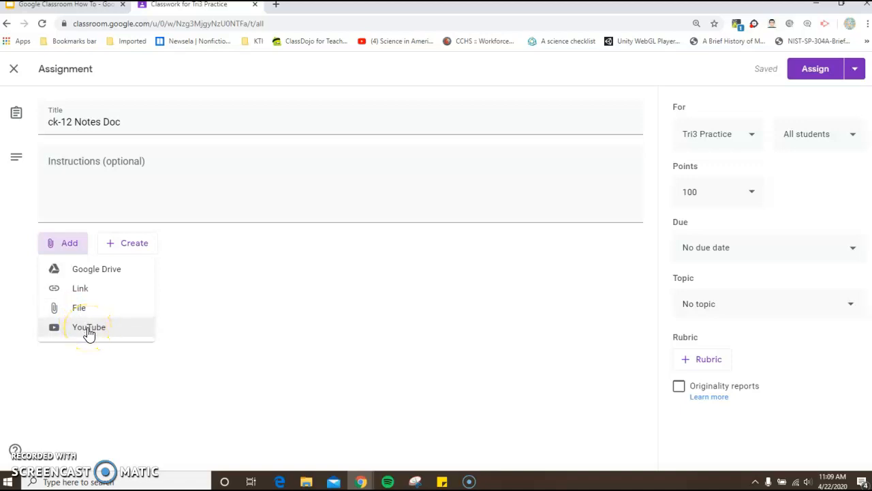
pyautogui.click(87, 277)
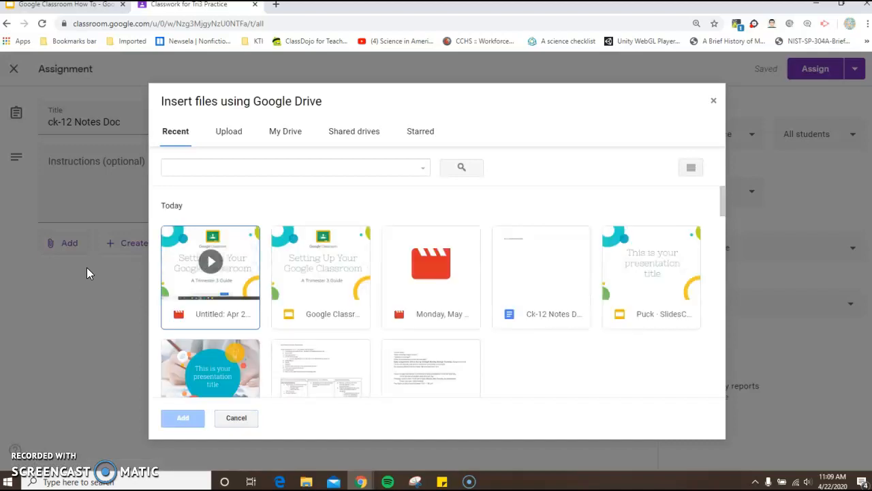
pyautogui.click(531, 263)
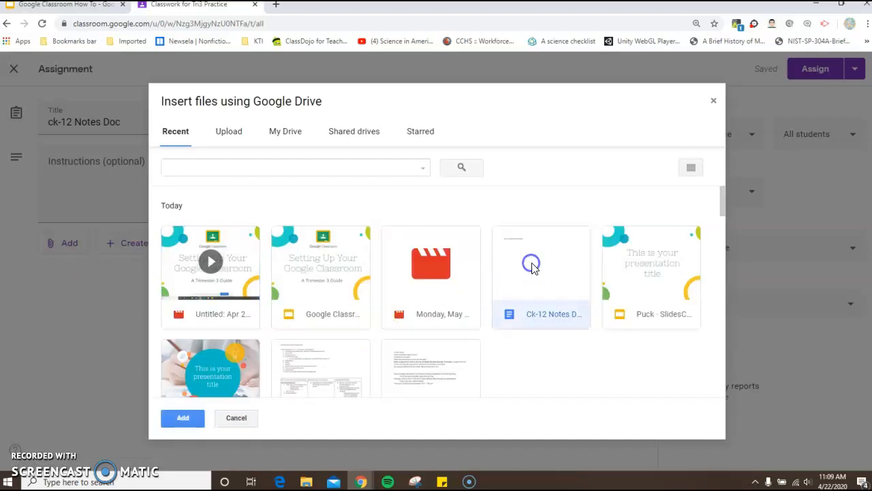
pyautogui.click(184, 419)
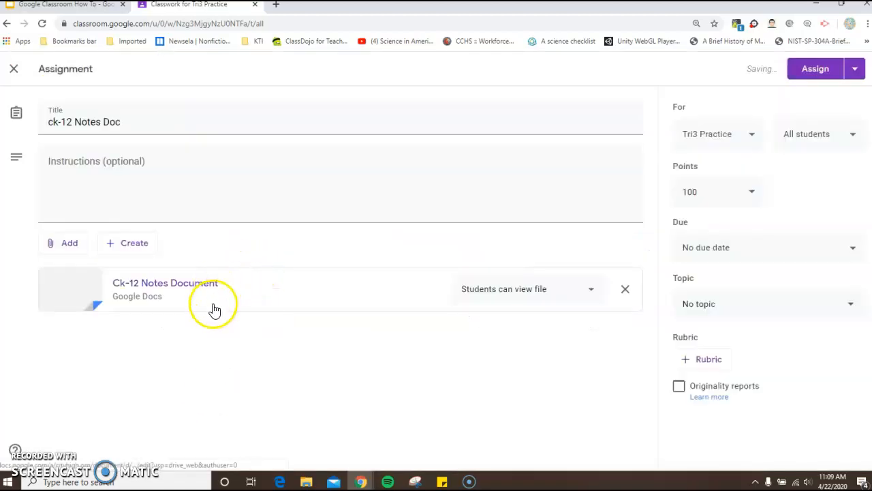
pyautogui.click(593, 290)
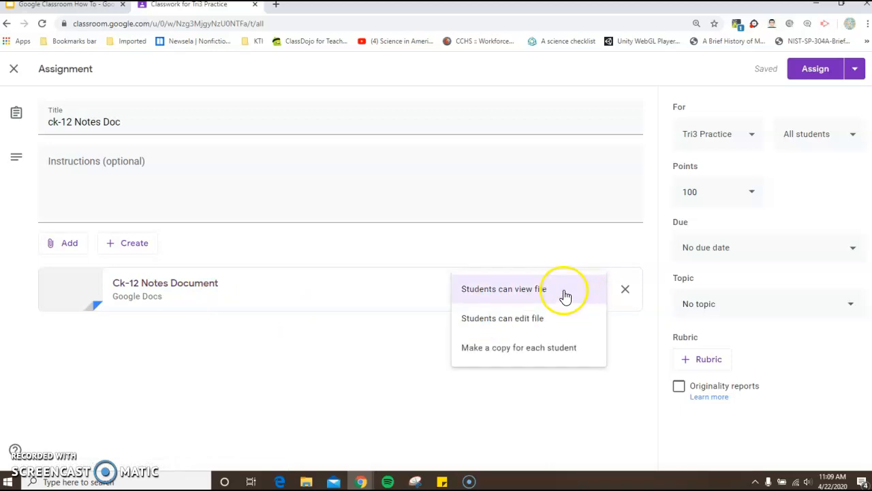
pyautogui.click(537, 349)
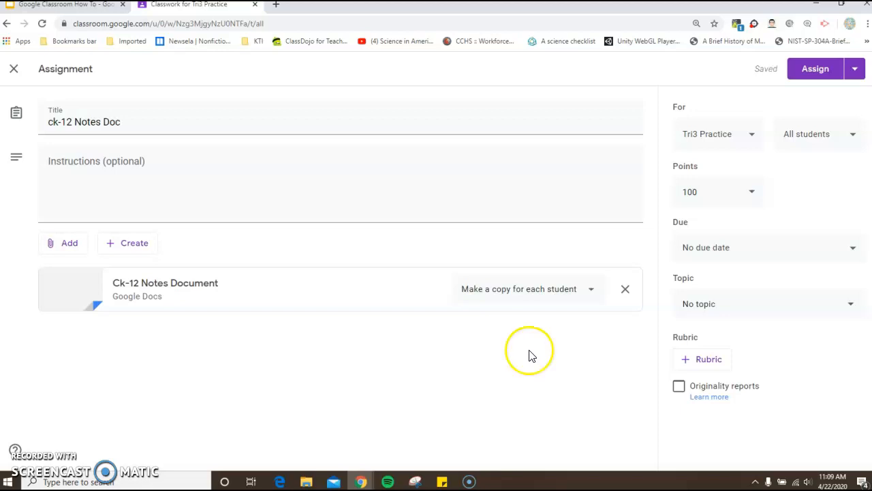
# Step: Enter the assignment instructions "Please complete this doc as you read your ck-12 sections."
pyautogui.click(82, 183)
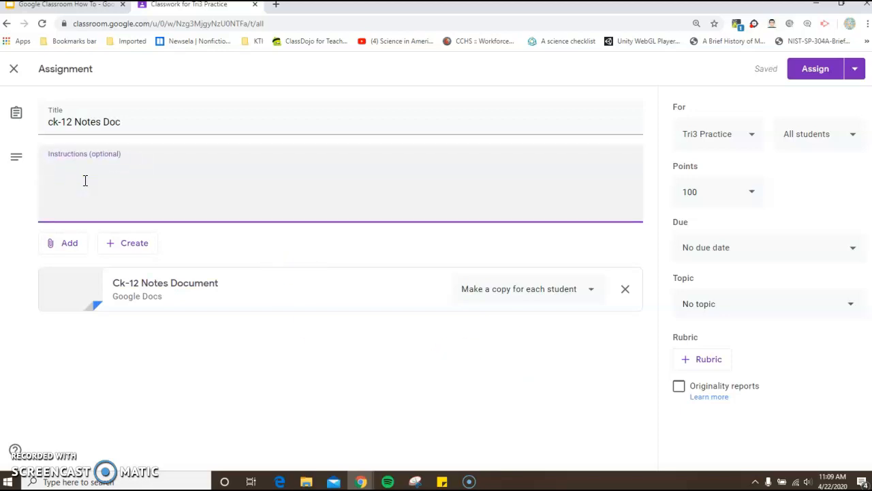
pyautogui.write('Please complete this do')
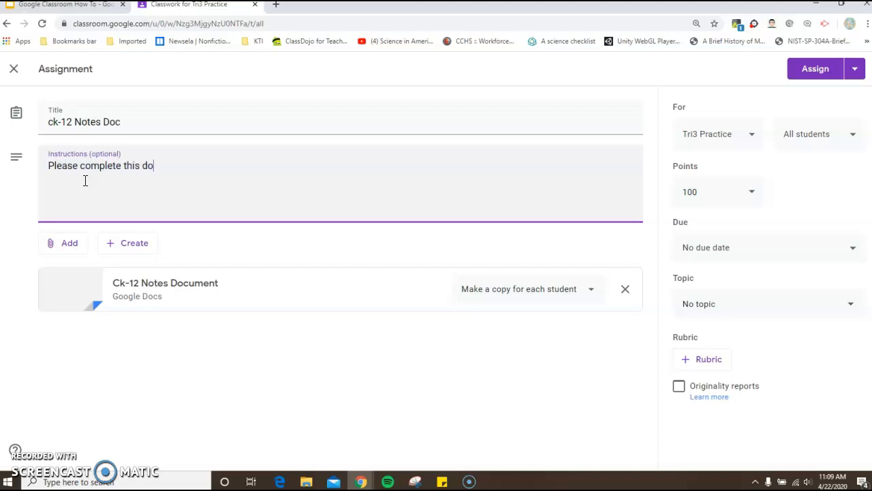
pyautogui.write('c as you read your ck')
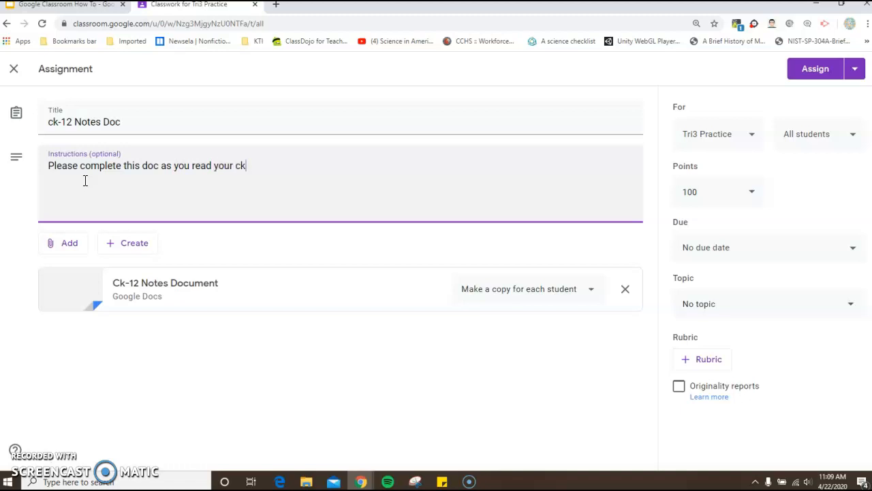
pyautogui.write('-12 sections.')
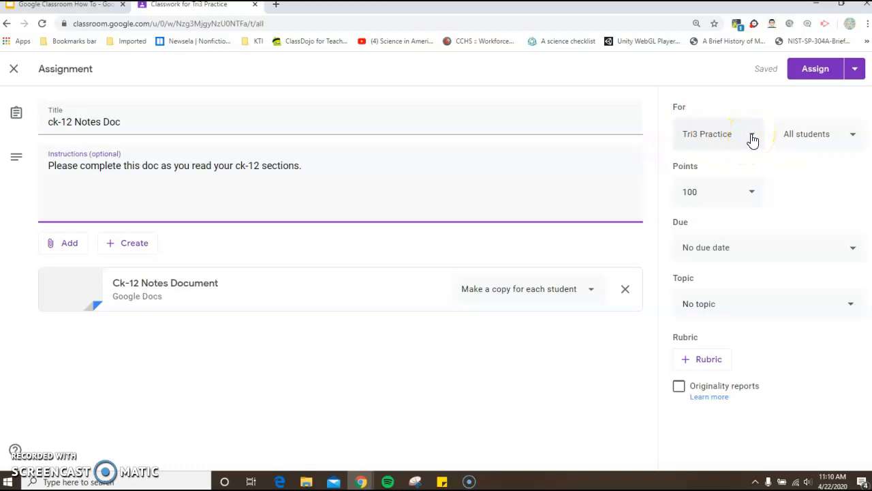
# Step: Set the assignment's points to 20
pyautogui.click(751, 195)
pyautogui.click(724, 192)
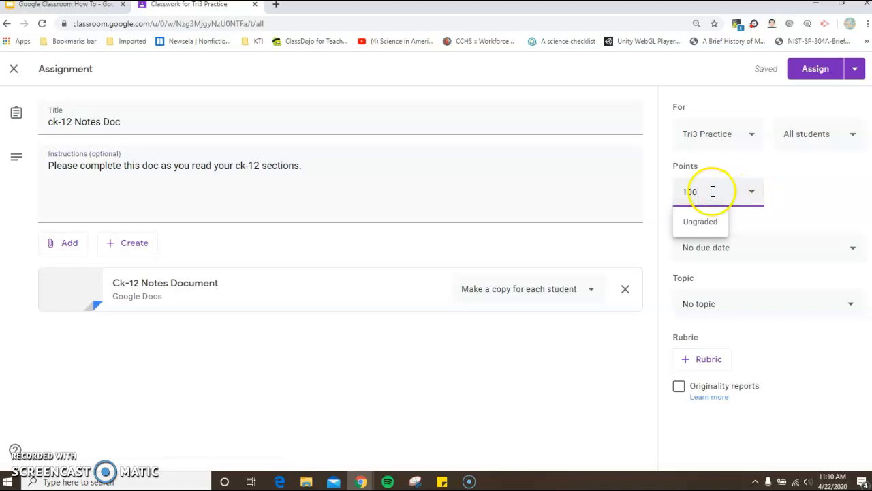
pyautogui.press('BackSpace')
pyautogui.press('BackSpace')
pyautogui.write('20')
pyautogui.click(798, 193)
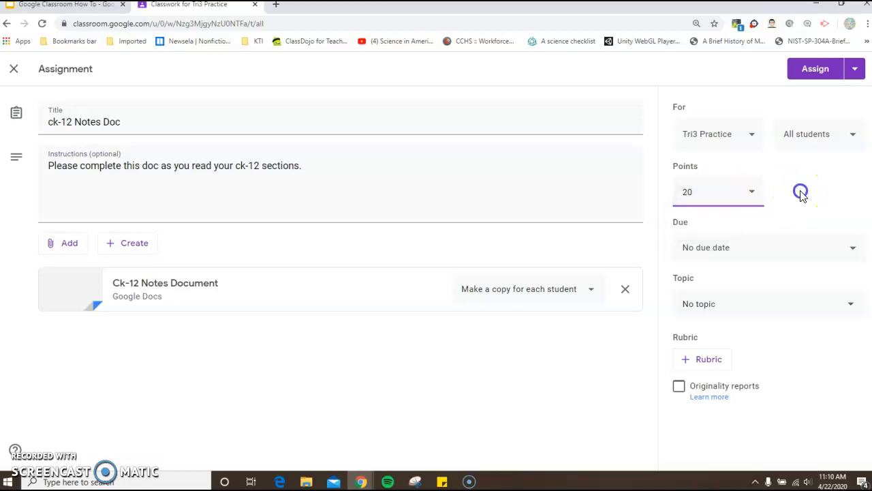
# Step: Set the assignment's due date to May 4, 2020, keeping the default due time
pyautogui.click(851, 249)
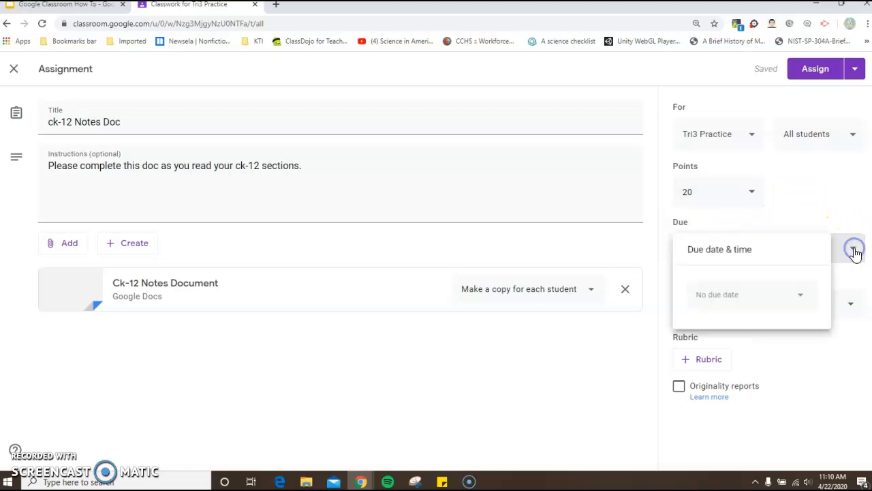
pyautogui.click(799, 296)
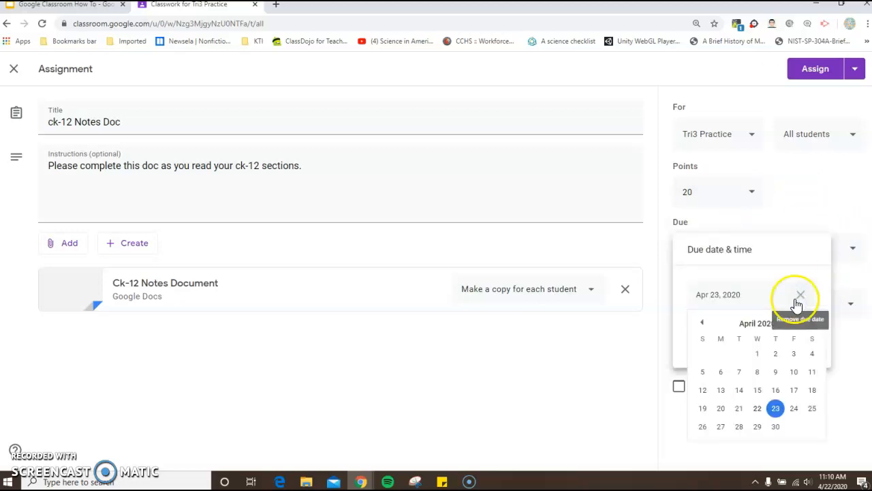
pyautogui.click(812, 321)
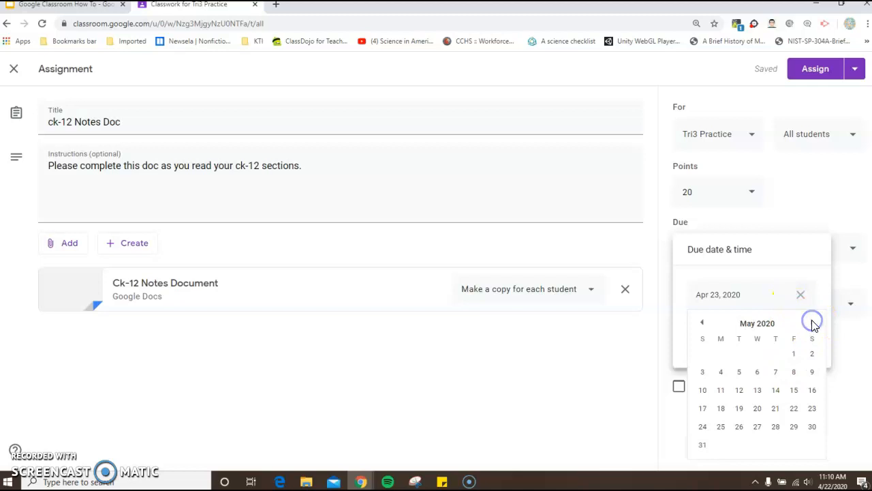
pyautogui.click(720, 373)
pyautogui.click(717, 331)
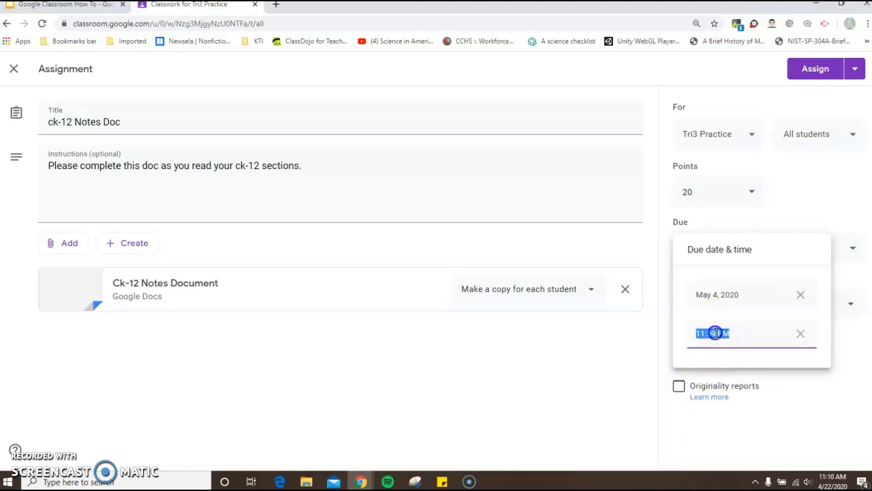
pyautogui.moveTo(771, 395); pyautogui.dragTo(788, 388)
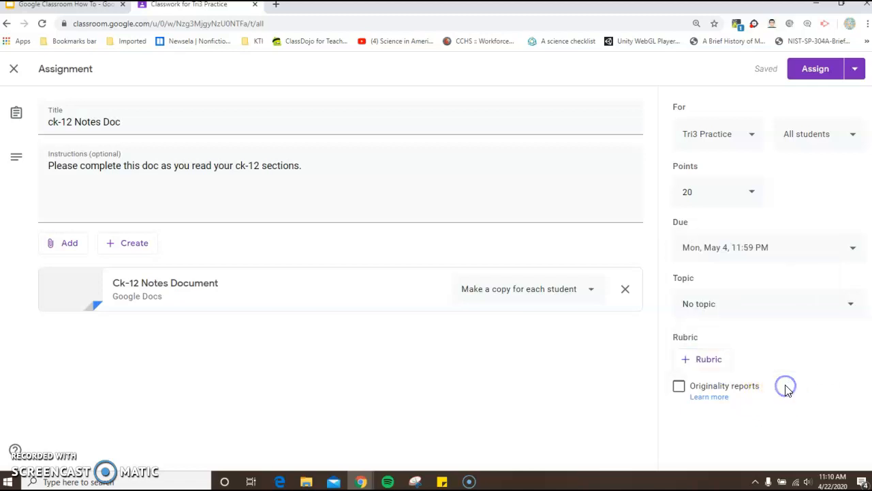
# Step: Enable originality reports for the assignment, and look at the topic options without choosing one
pyautogui.click(679, 387)
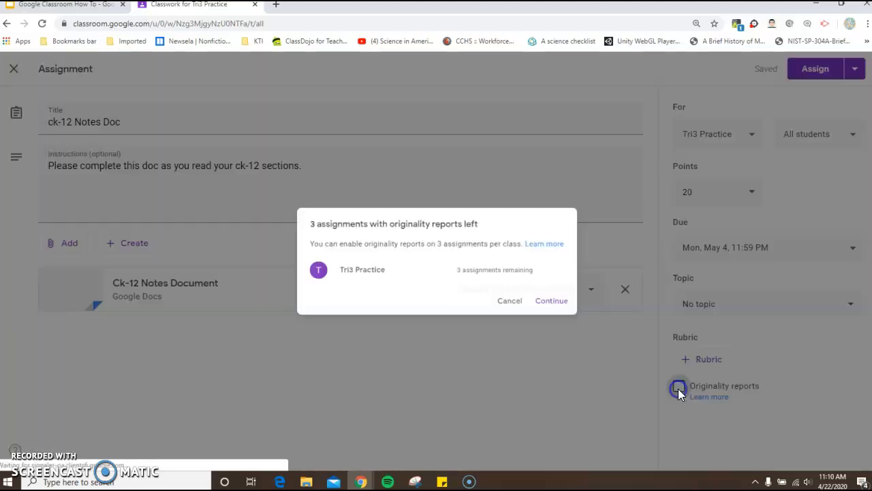
pyautogui.click(568, 307)
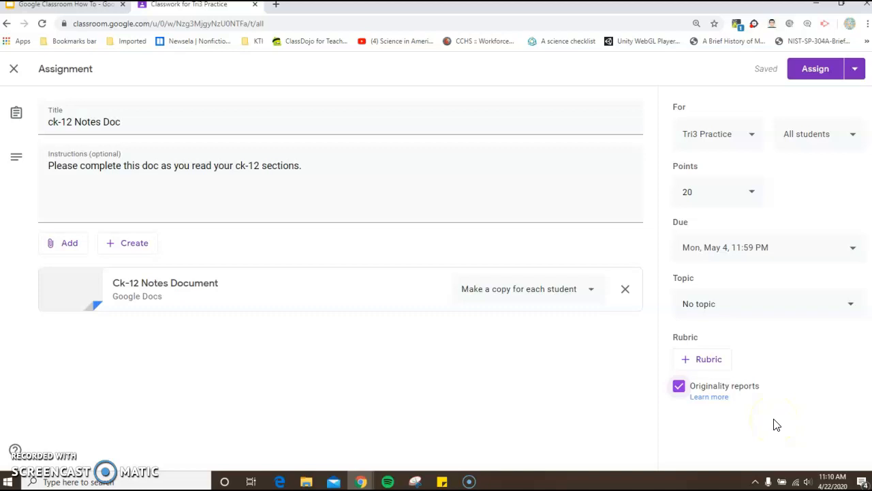
pyautogui.click(852, 308)
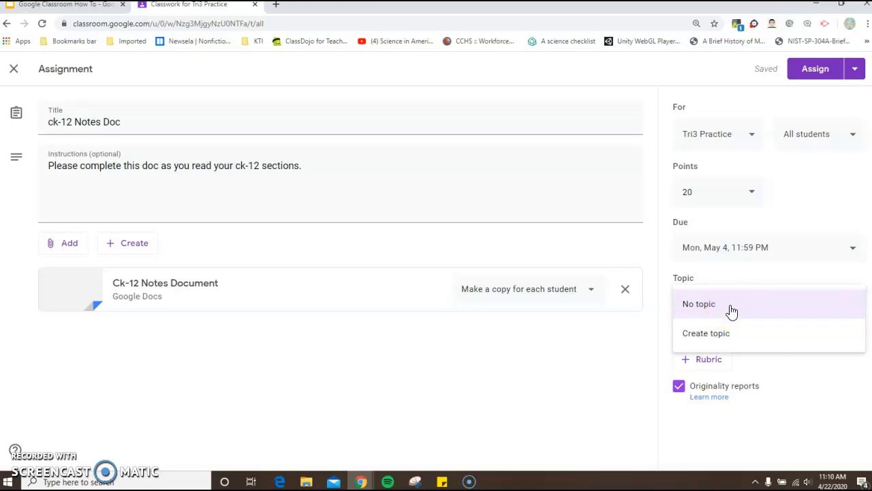
pyautogui.click(826, 380)
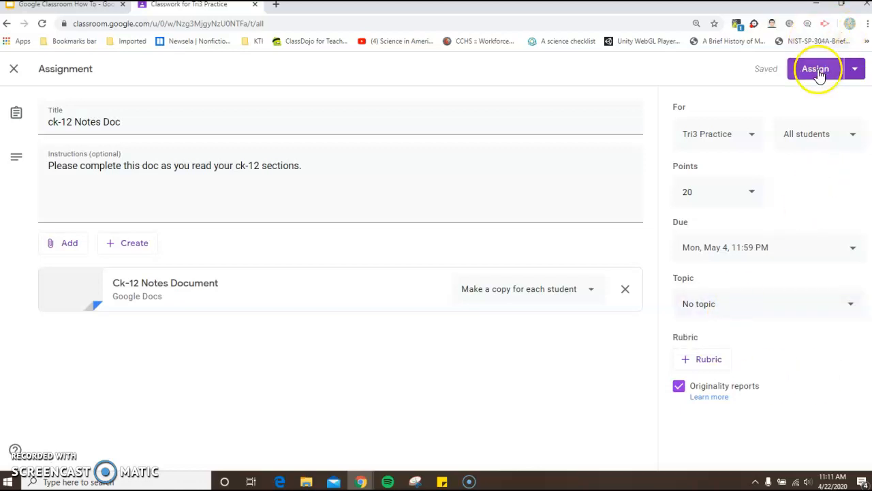
# Step: Assign the ck-12 Notes Doc to the Tri3 Practice class only, and return to the class stream
pyautogui.click(753, 140)
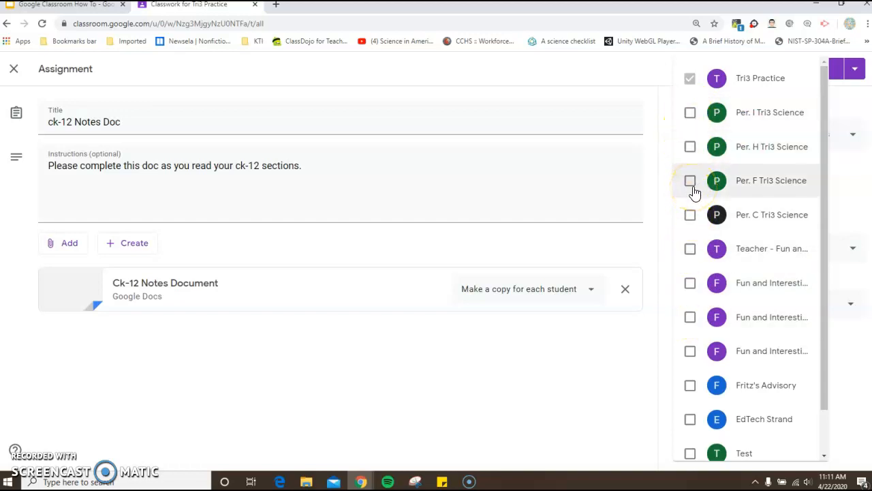
pyautogui.click(614, 247)
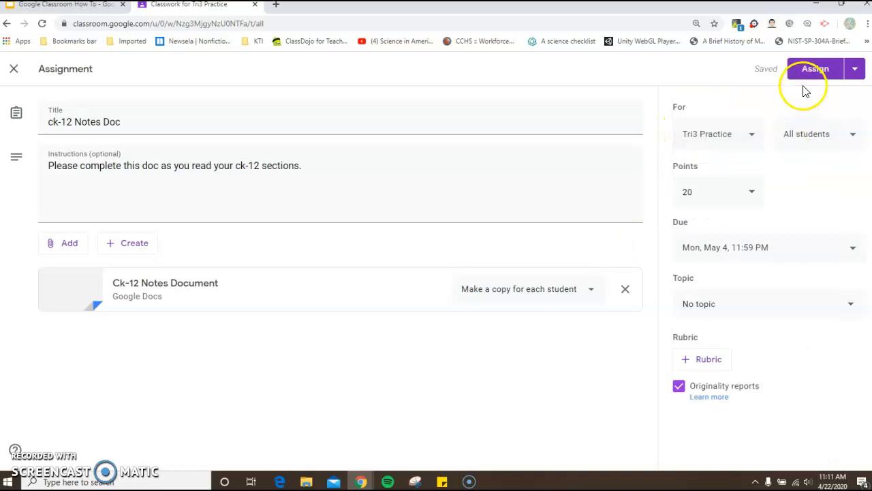
pyautogui.click(813, 71)
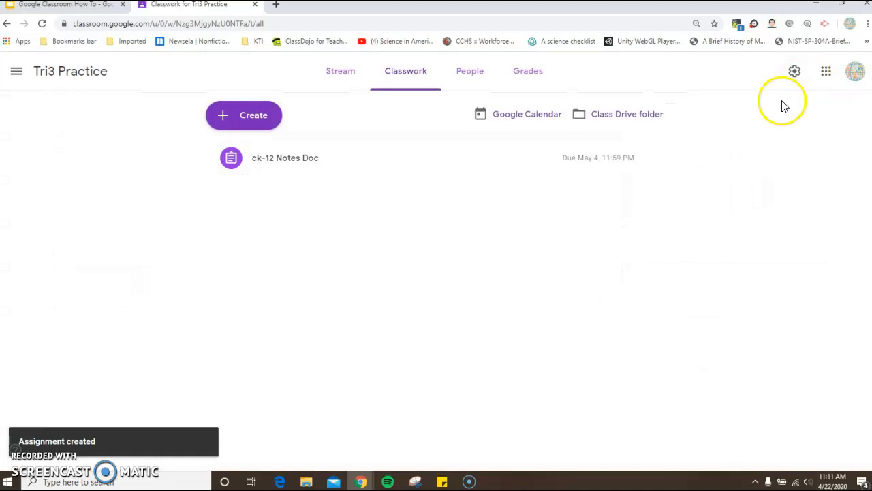
pyautogui.click(63, 75)
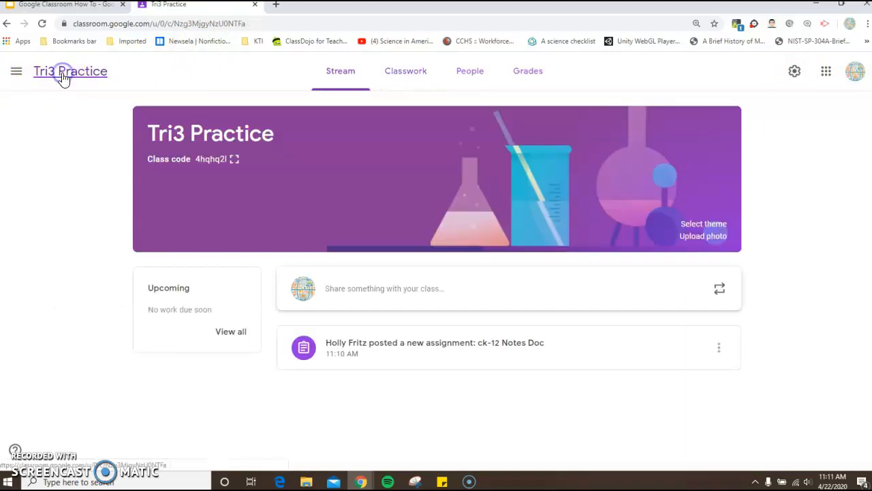